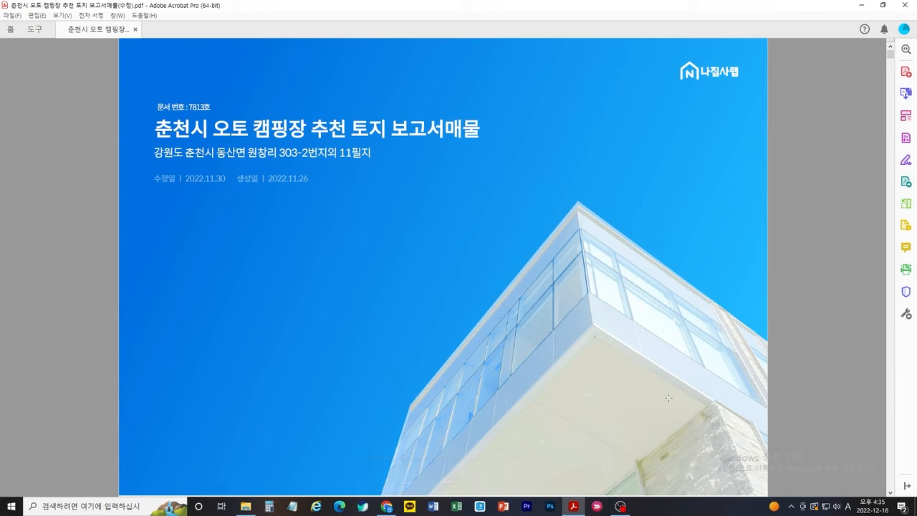
Step: Page through the auto-camping land report PDF from its cover and cautions to the sale proposal and the 12-parcel satellite map
key(Right)
key(Right)
key(Right)
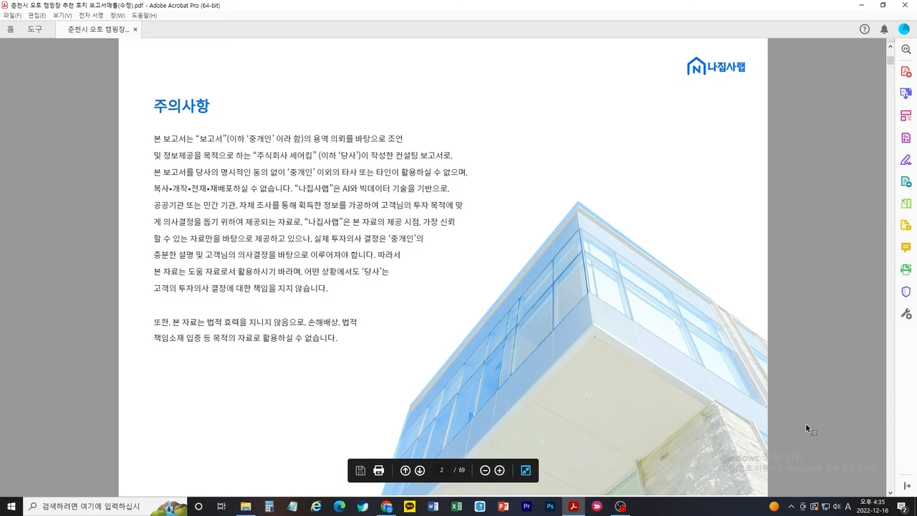
key(Right)
key(Right)
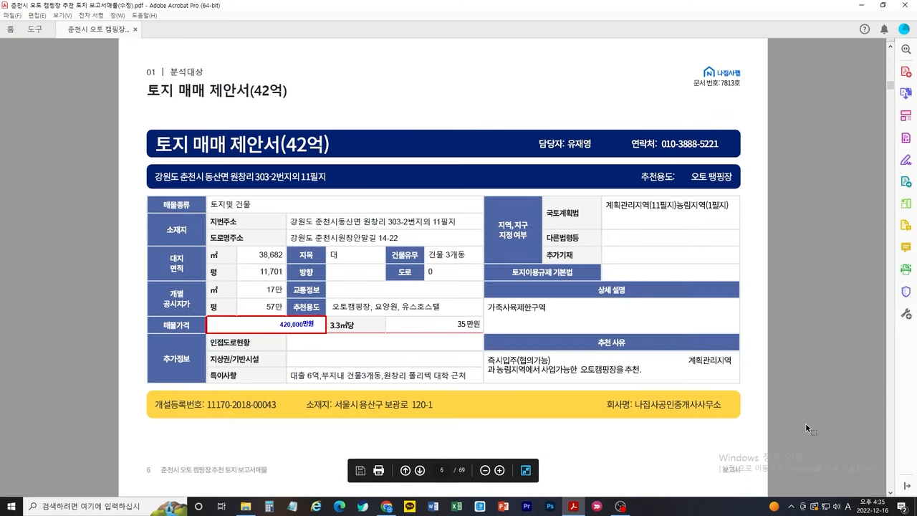
key(Right)
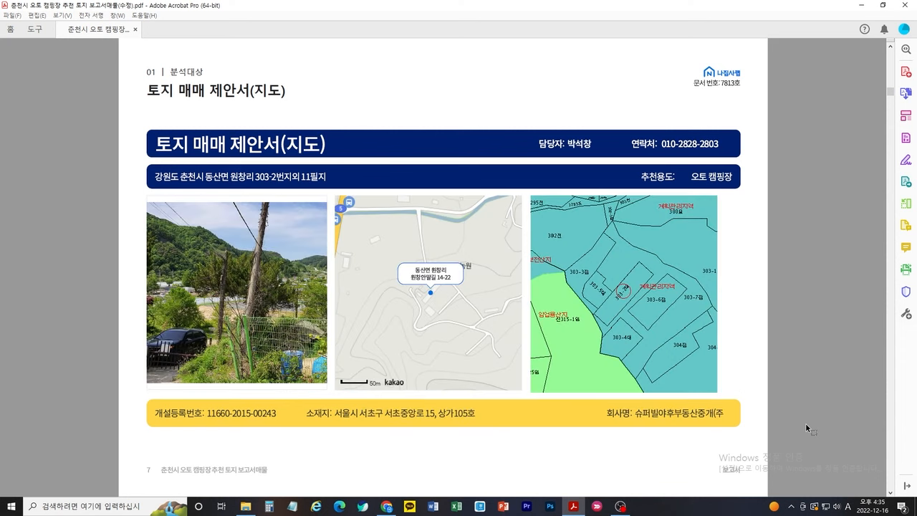
key(Right)
key(Right)
key(Right)
key(Right)
key(Right)
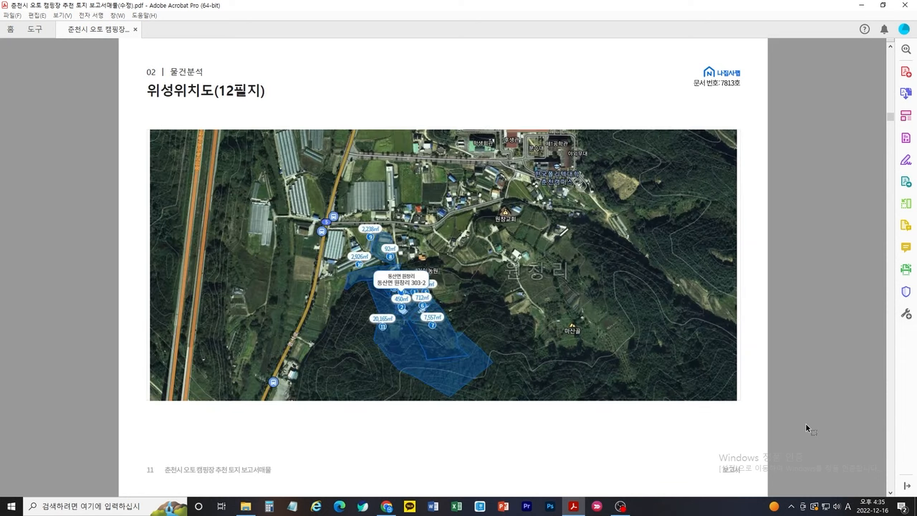
Step: Review the building register's floor details, the site photos and the merged-parcel summary (합필 요약) in the PDF
key(Left)
key(Right)
key(Right)
key(Right)
key(Right)
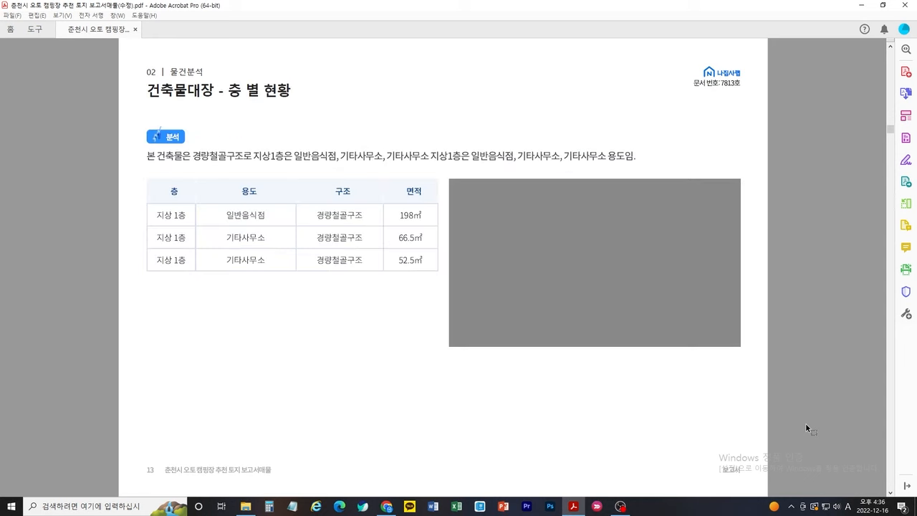
key(Right)
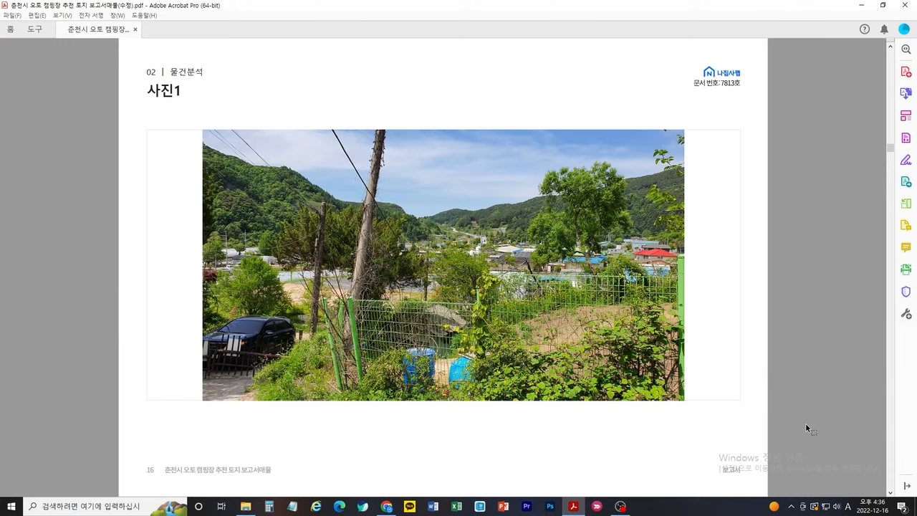
key(Right)
key(Right)
key(Right)
key(Right)
key(Right)
key(Right)
key(Right)
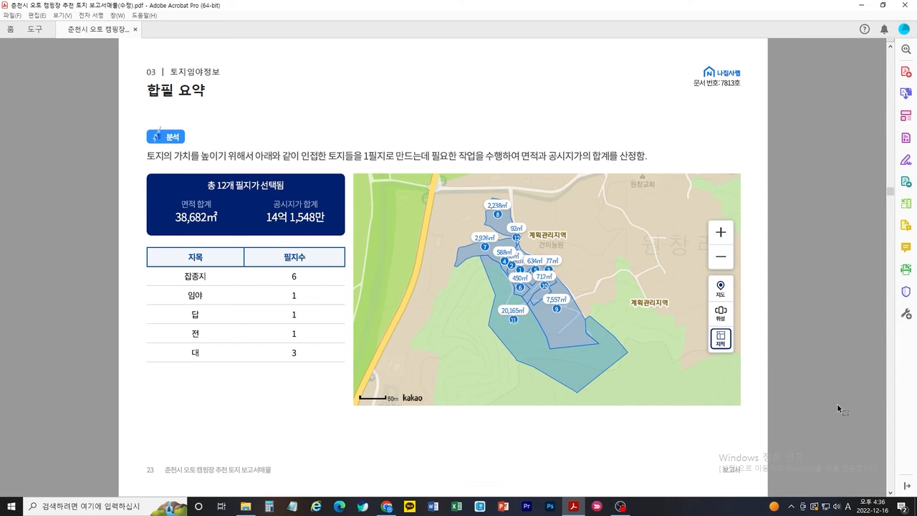
Step: Examine the land schedule (토지조서) and go back through the site photos and satellite map towards the front pages
scroll(836, 403, down, 3)
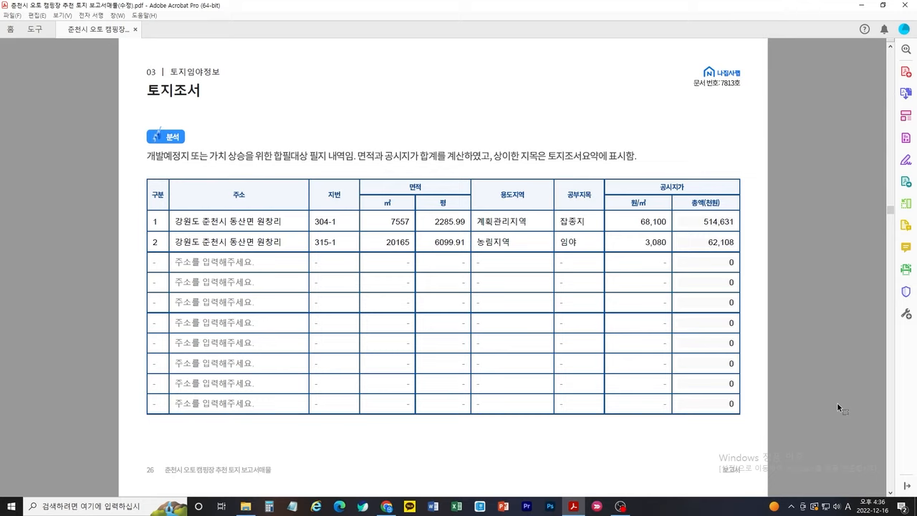
scroll(831, 396, up, 9)
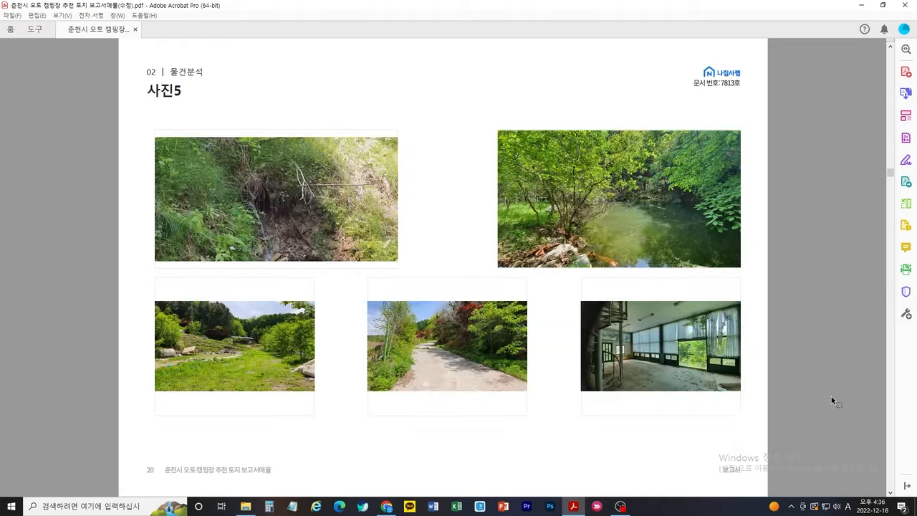
scroll(831, 397, up, 8)
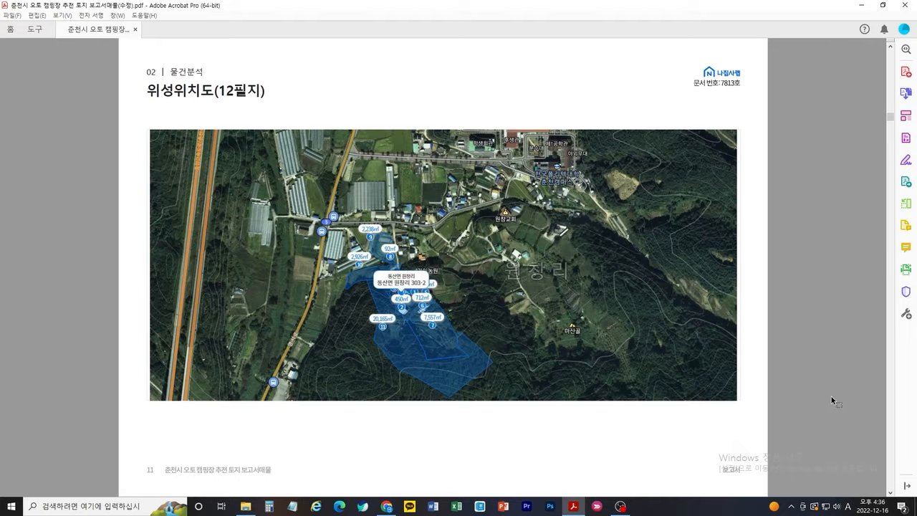
scroll(831, 396, up, 3)
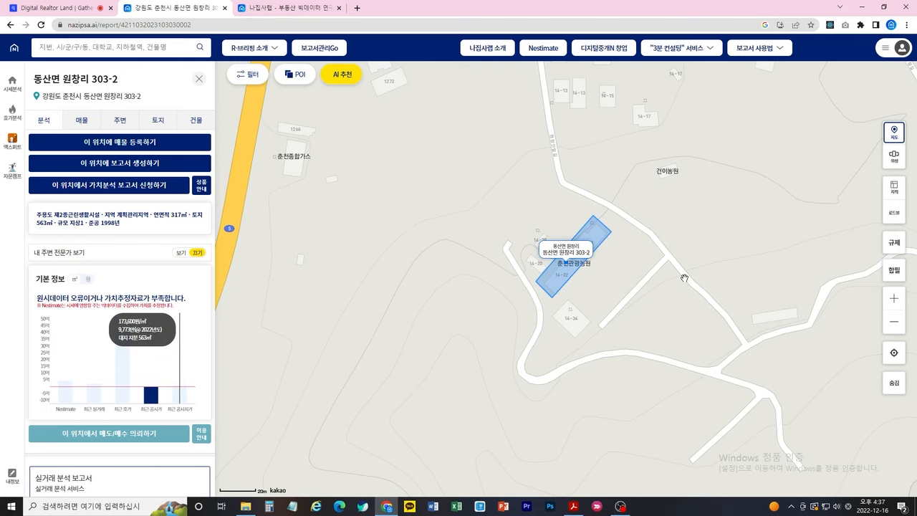
Step: Create a new report for the selected Wonchang-ri parcel with the consulting template 토지 매물 분석 보고서
click(126, 165)
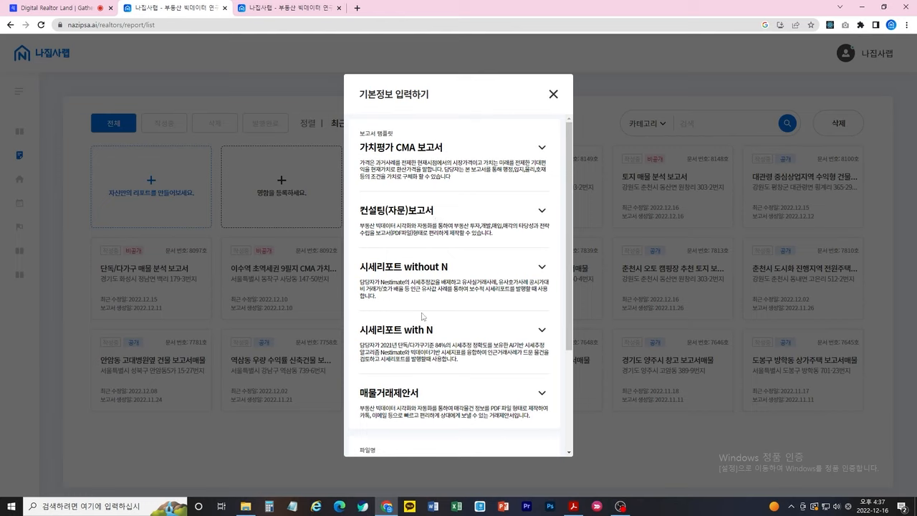
click(416, 215)
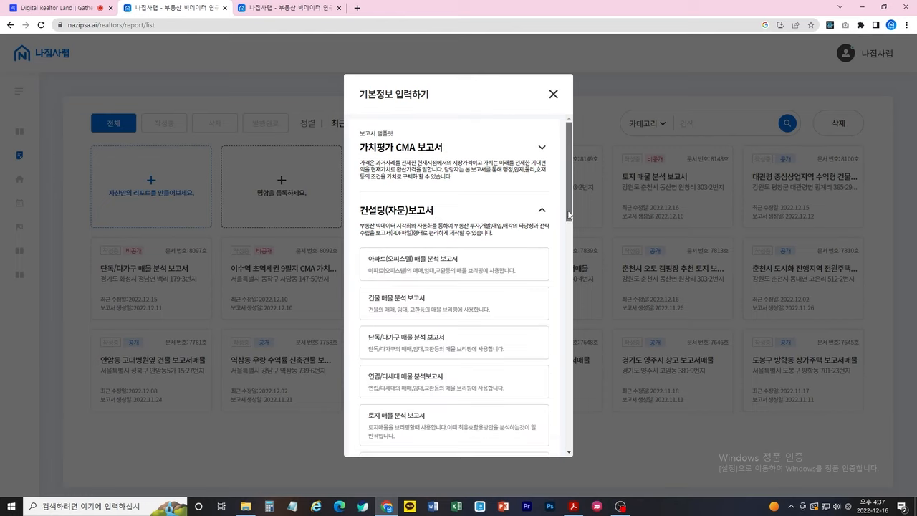
drag(569, 215, 569, 242)
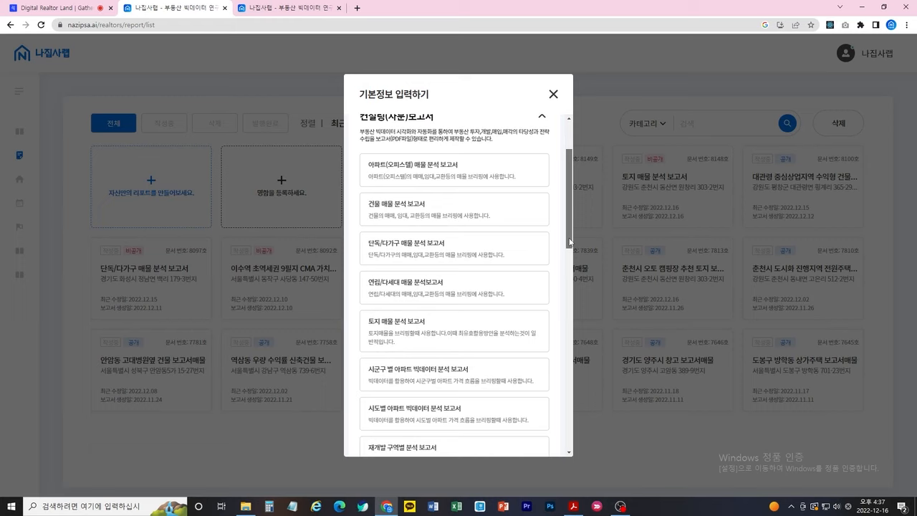
click(405, 327)
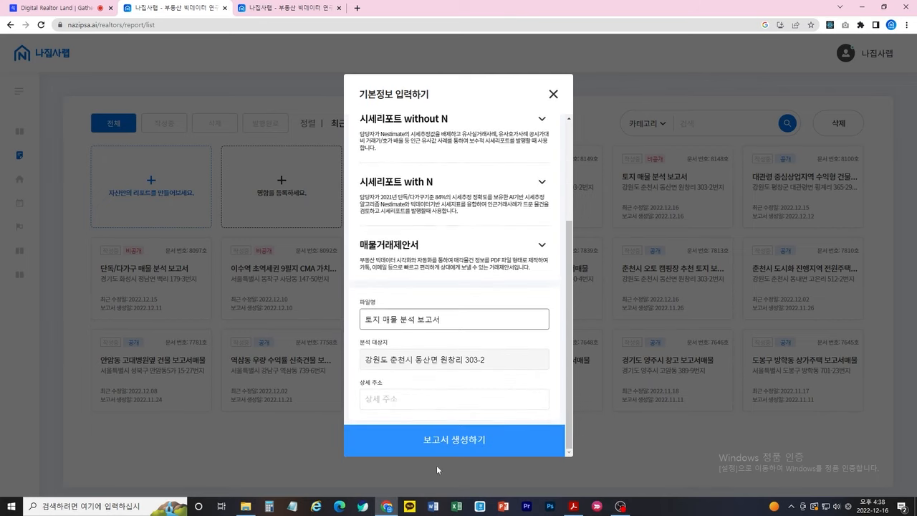
click(462, 440)
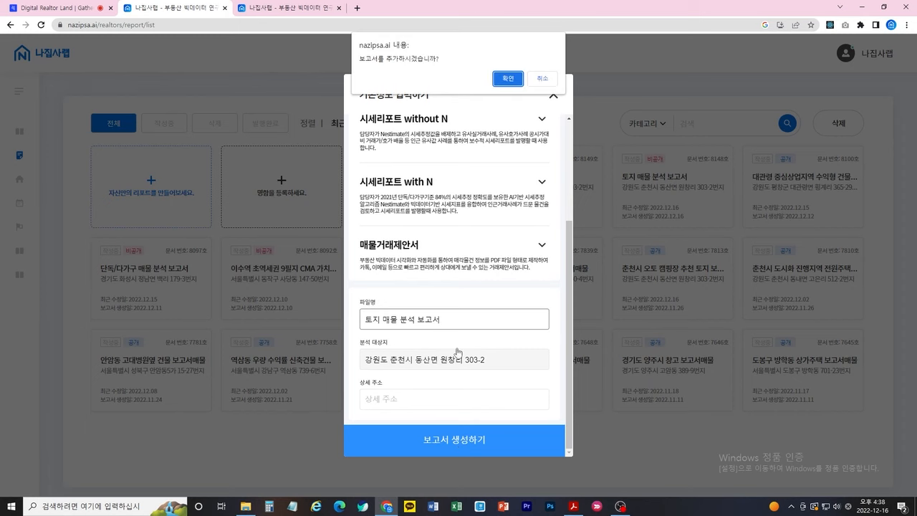
click(511, 78)
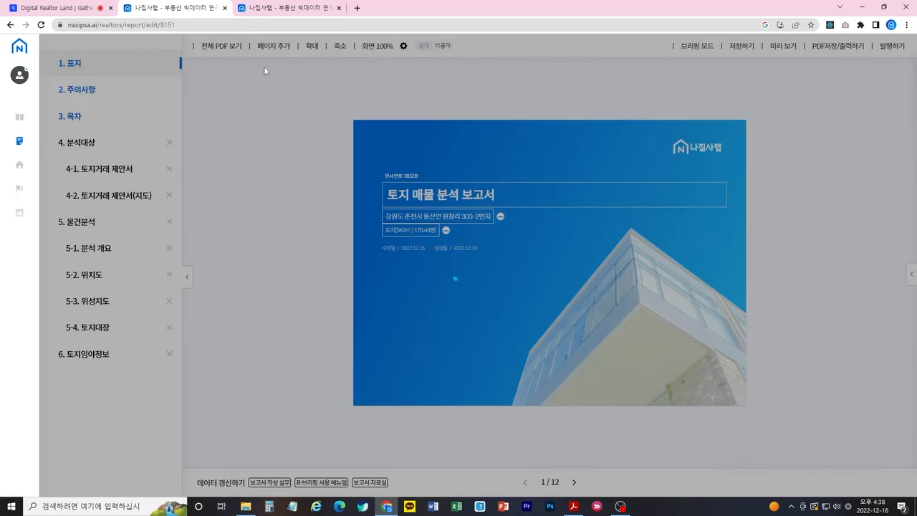
Step: Switch to the already prepared 38-page land analysis report and open its page 4-1. 토지거래 제안서
click(298, 11)
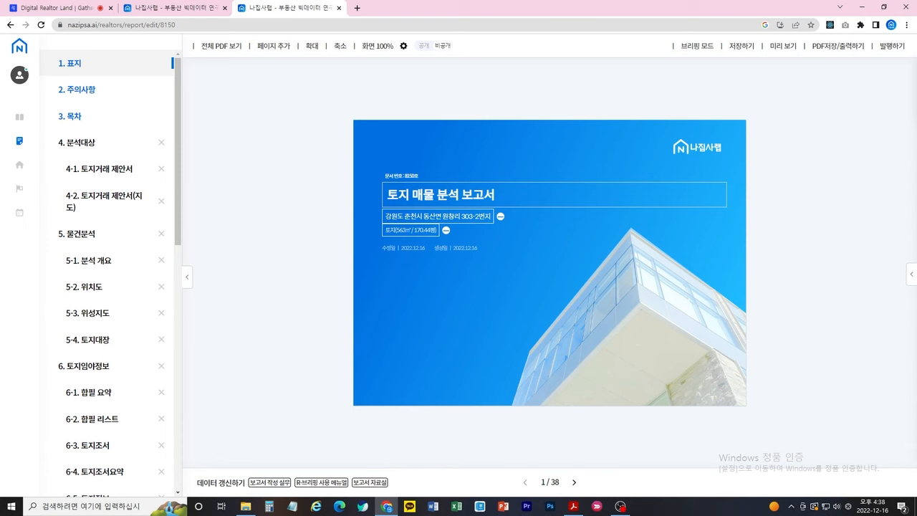
click(575, 506)
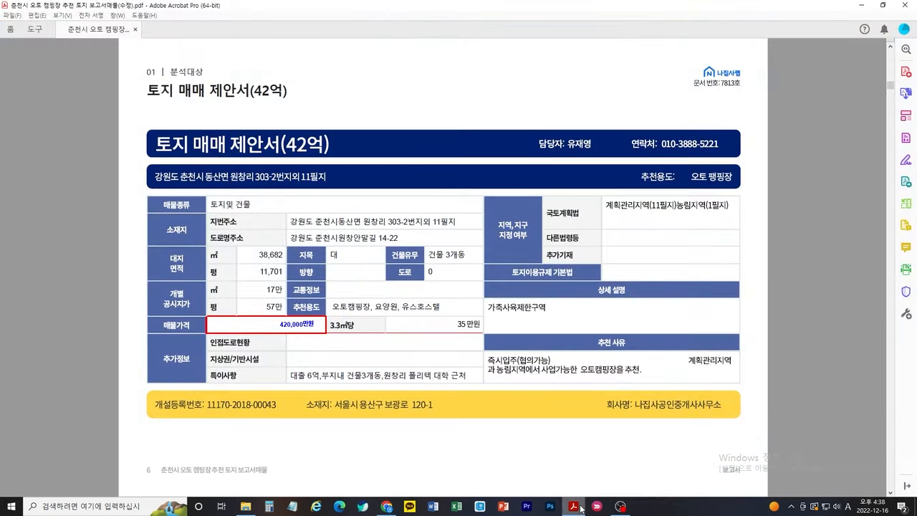
click(579, 506)
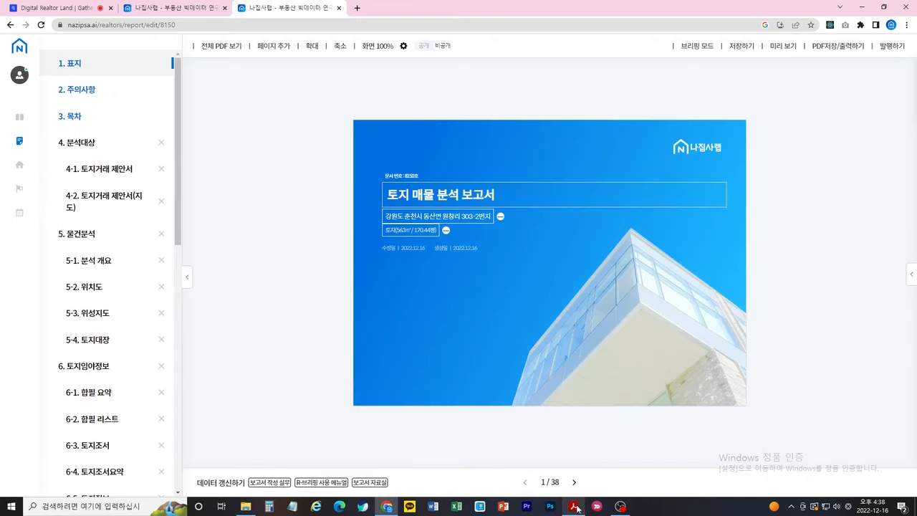
click(114, 172)
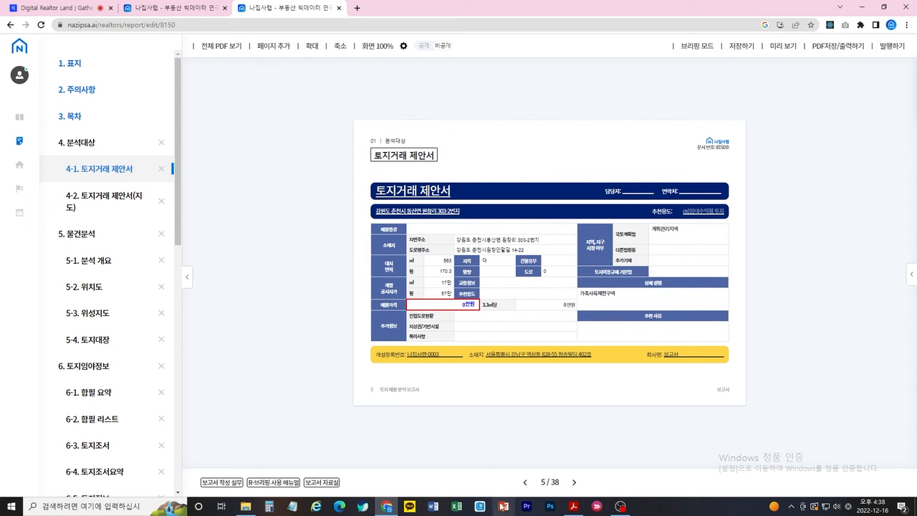
Step: Arrange the report editor and the reference PDF in Adobe Acrobat side by side as smaller windows
click(574, 507)
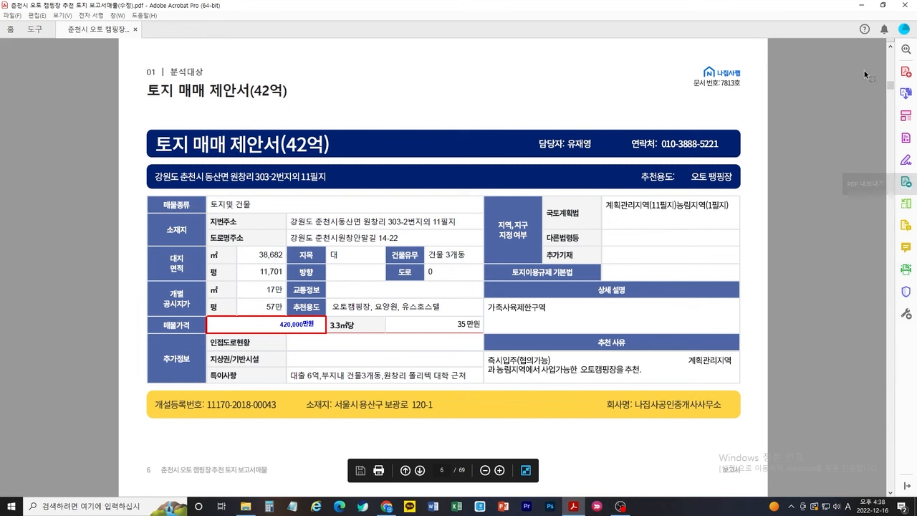
click(884, 5)
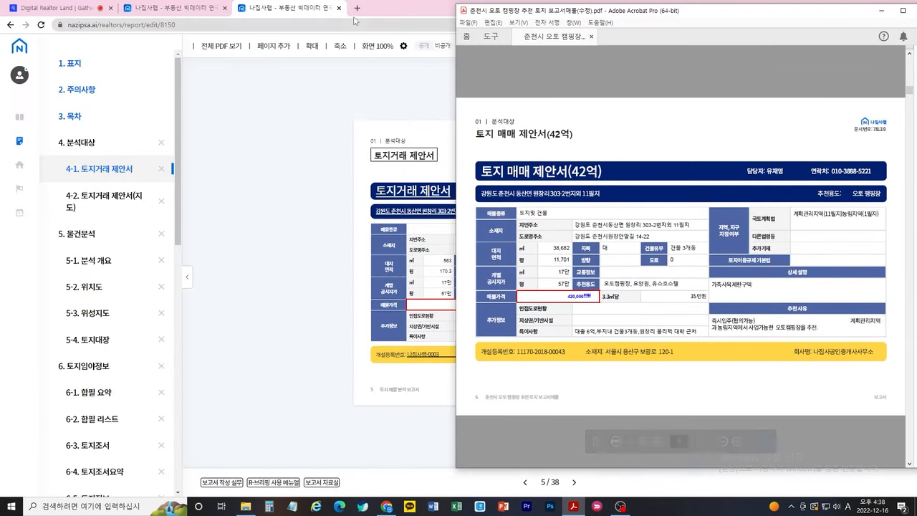
click(846, 6)
click(883, 7)
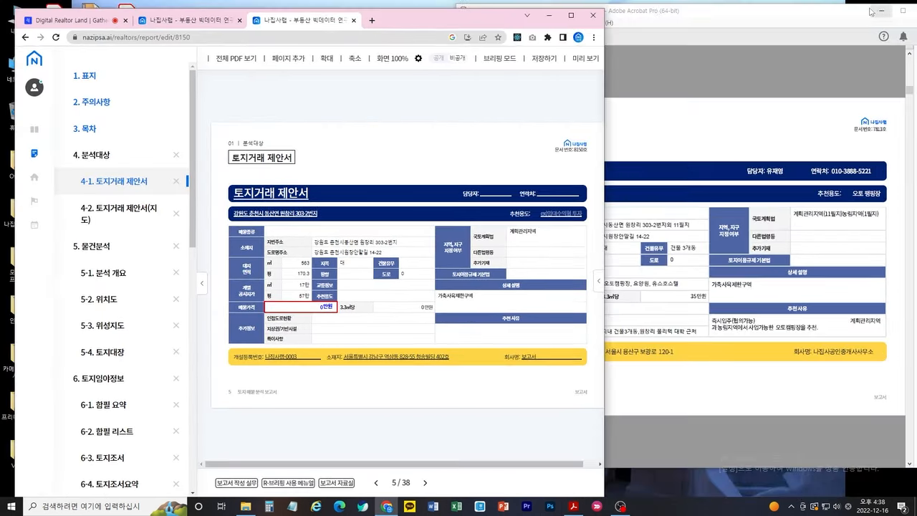
drag(438, 18, 275, 14)
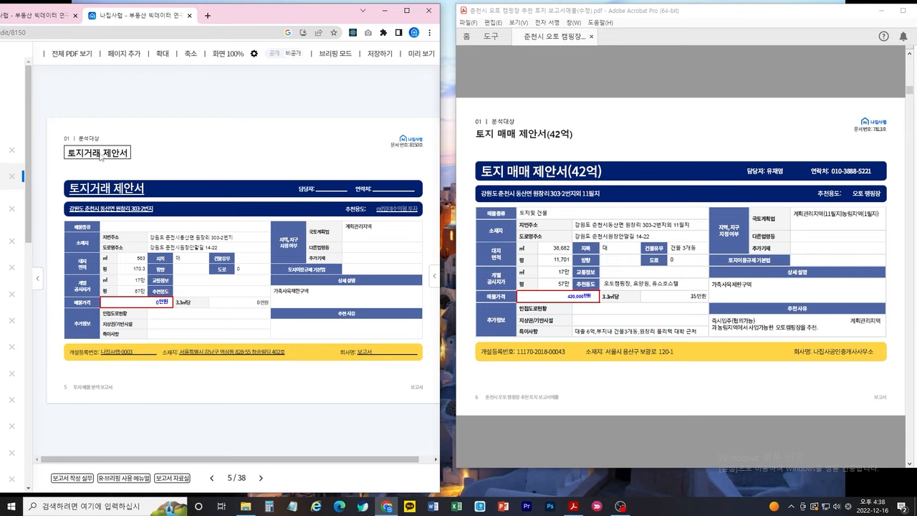
Step: Change the proposal page's heading and its banner title to "토지 매매 제안서(42억)"
key(BackSpace)
key(BackSpace)
text(ㅁ매매)
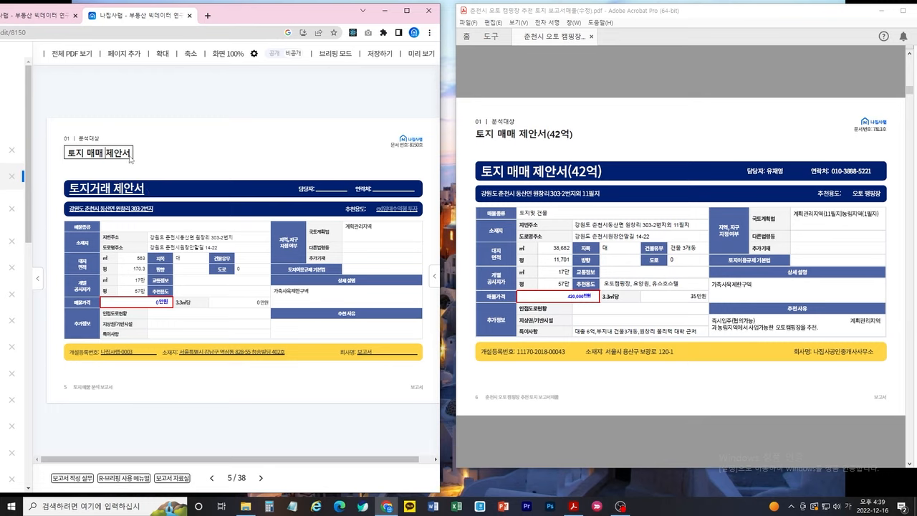
click(134, 160)
text((42억))
click(166, 189)
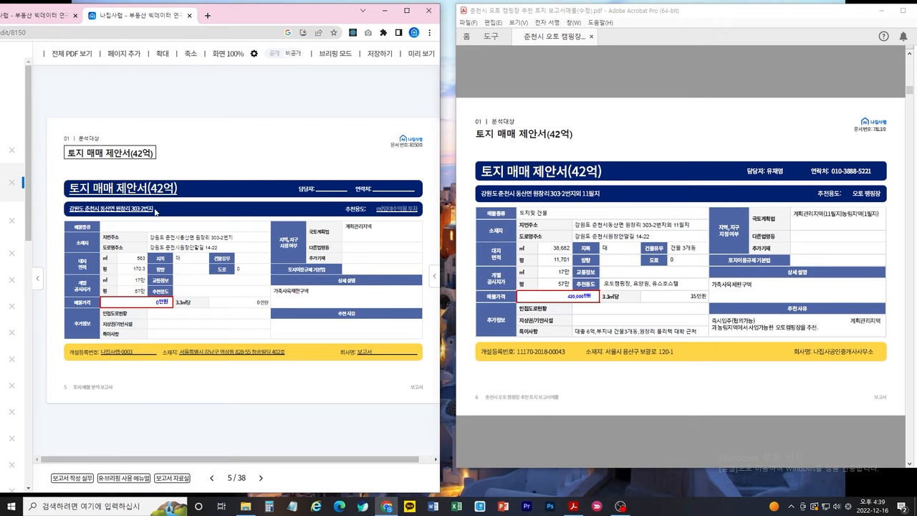
Step: Append " 외 11필지" to the parcel address in the banner below the title
text(ㄷ)
text( 11)
text(필ㅈ)
Step: Set the site area to 38,682 ㎡ and 11,701 평, and the sale price to 420,000만원
text(68)
text(2)
click(144, 269)
text(.3)
key(BackSpace)
key(BackSpace)
key(BackSpace)
key(BackSpace)
key(BackSpace)
text(1,1)
text(70)
text(000)
Step: Set the land category (지목) to "대,잡종지" and fill the special notes field (특이사항) with placeholder characters
key(Hangul)
text(,주말농지)
click(192, 257)
key(BackSpace)
key(BackSpace)
text(잡)
click(168, 332)
text(ㄹㄹㄹㄹㄹ)
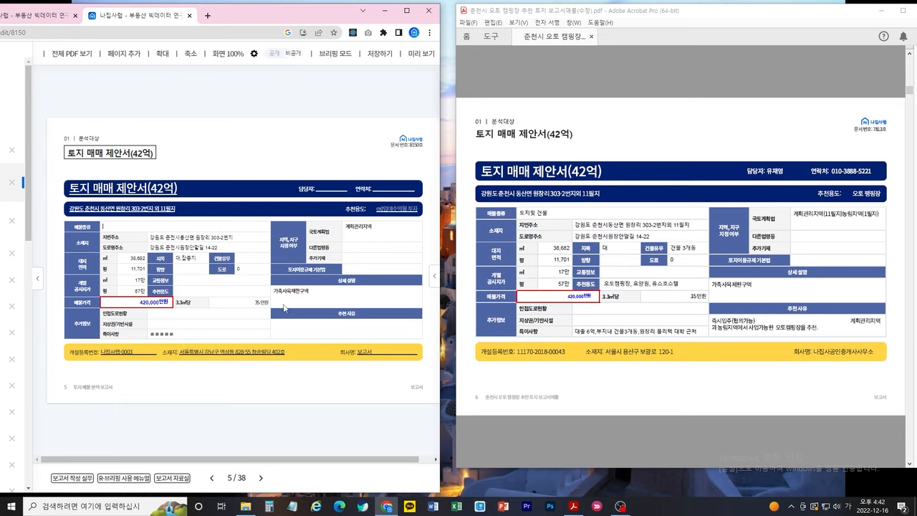
Step: Hide the reference PDF and bring up the Gather video meeting in a maximized browser window
click(888, 13)
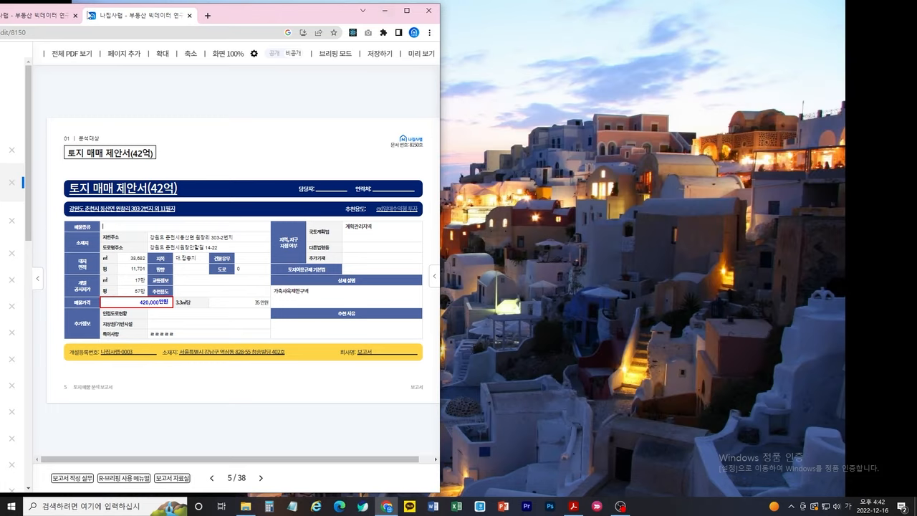
drag(248, 7, 488, 31)
click(132, 39)
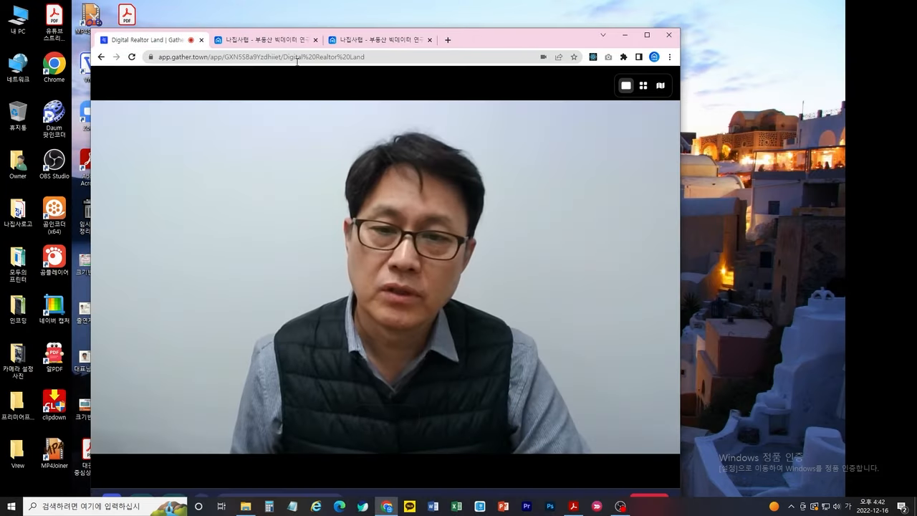
click(647, 35)
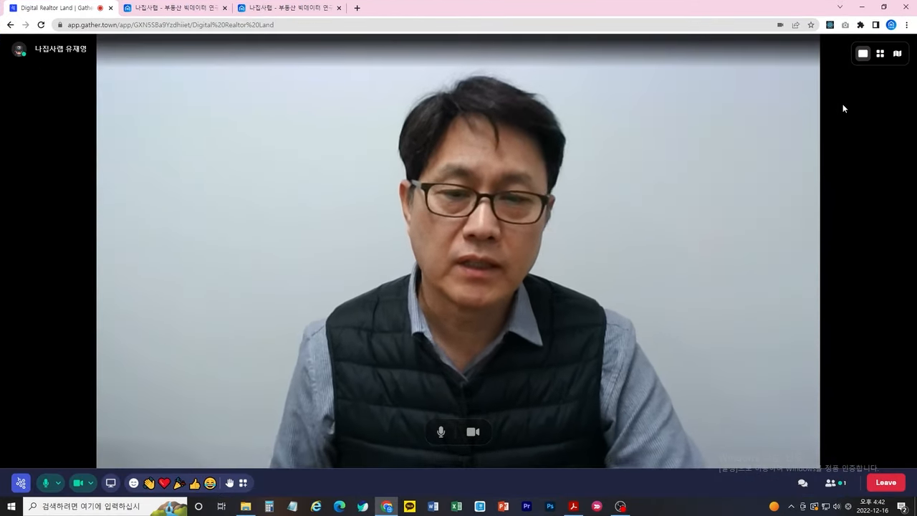